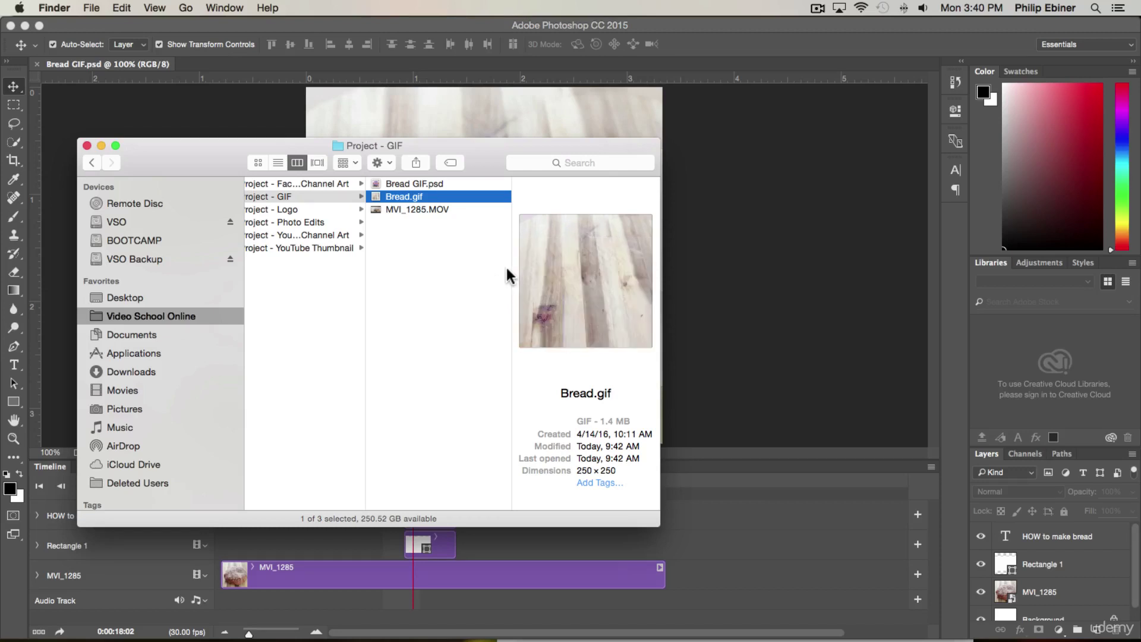
# Quick Look the finished Bread.gif animation, then select the MVI_1285.MOV clip
pyautogui.press('space')
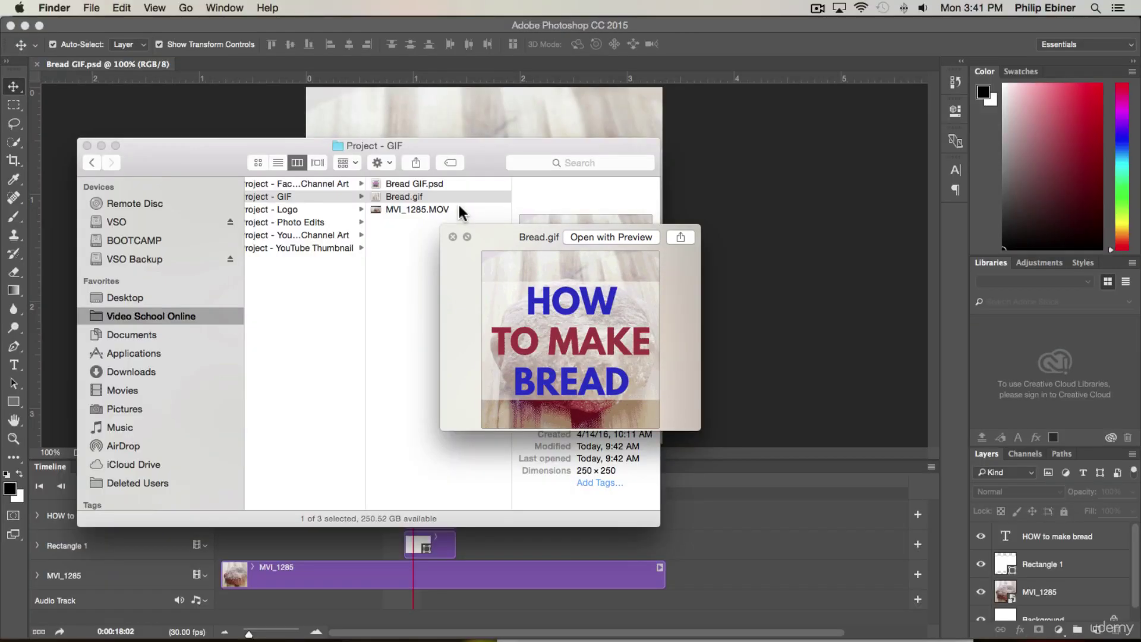
pyautogui.press('space')
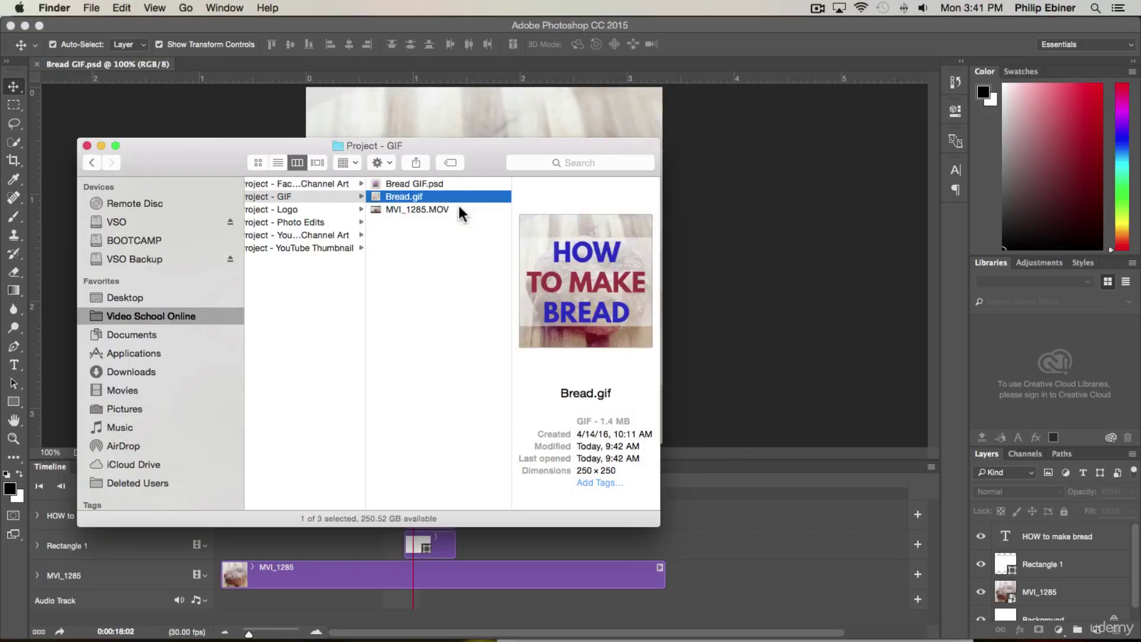
pyautogui.click(402, 208)
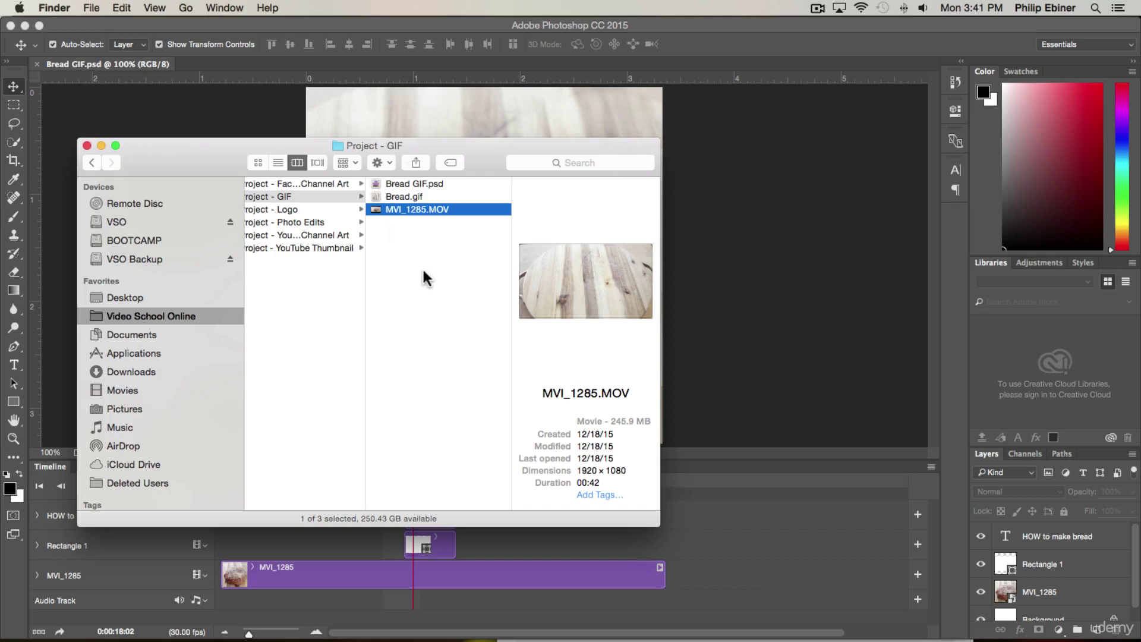
# Check the Open With apps for MVI_1285.MOV without opening it, then return to Bread GIF.psd
pyautogui.rightClick(399, 209)
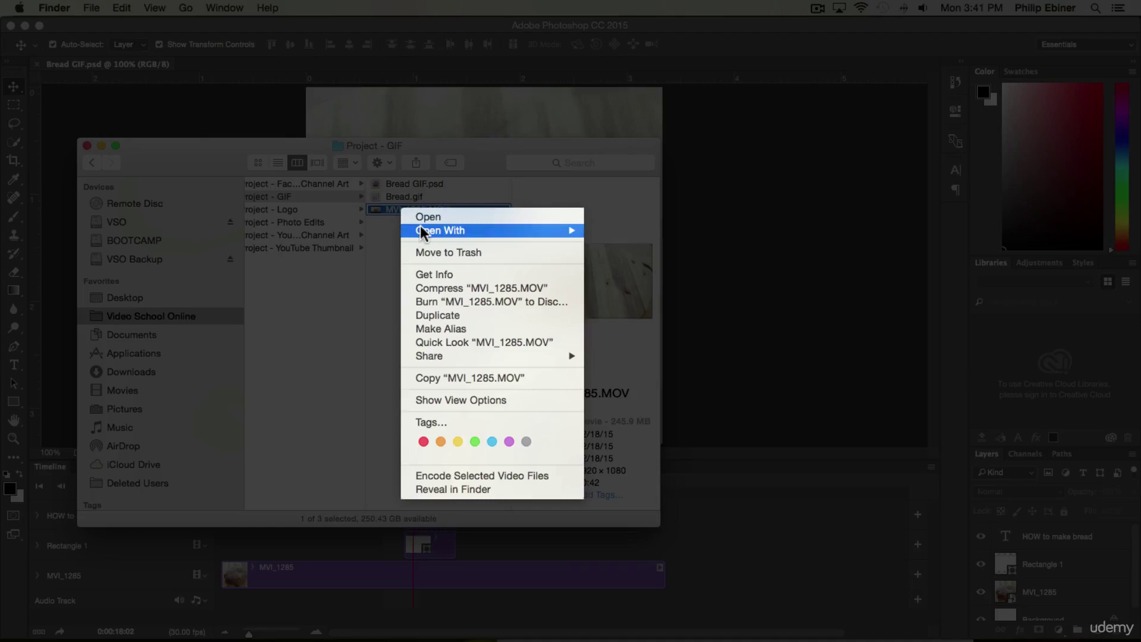
pyautogui.moveTo(423, 228)
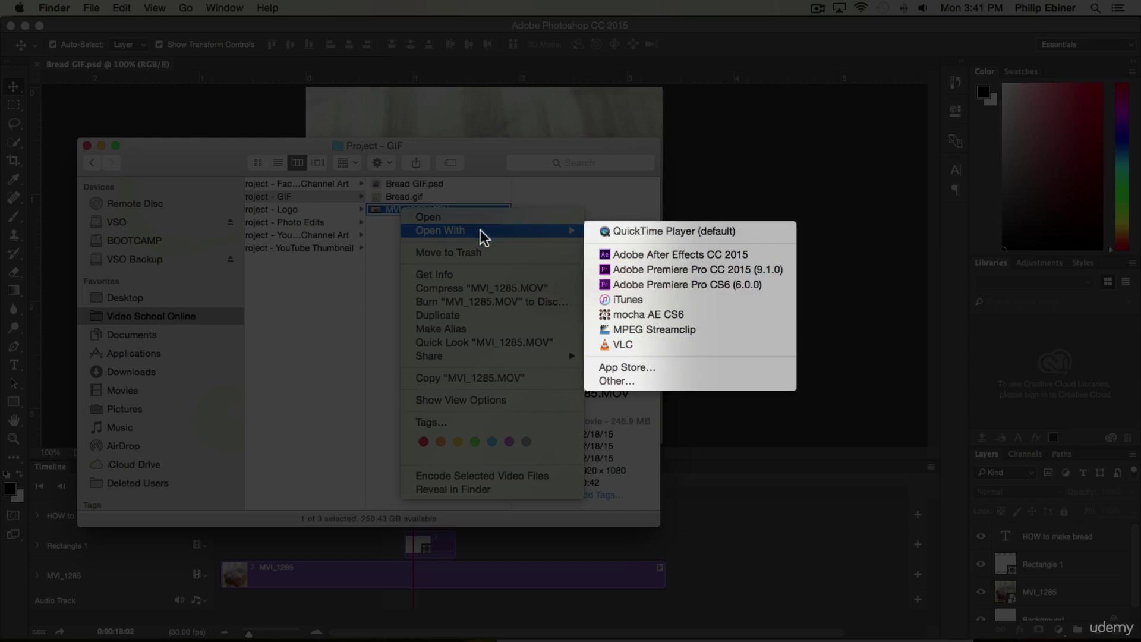
pyautogui.click(425, 208)
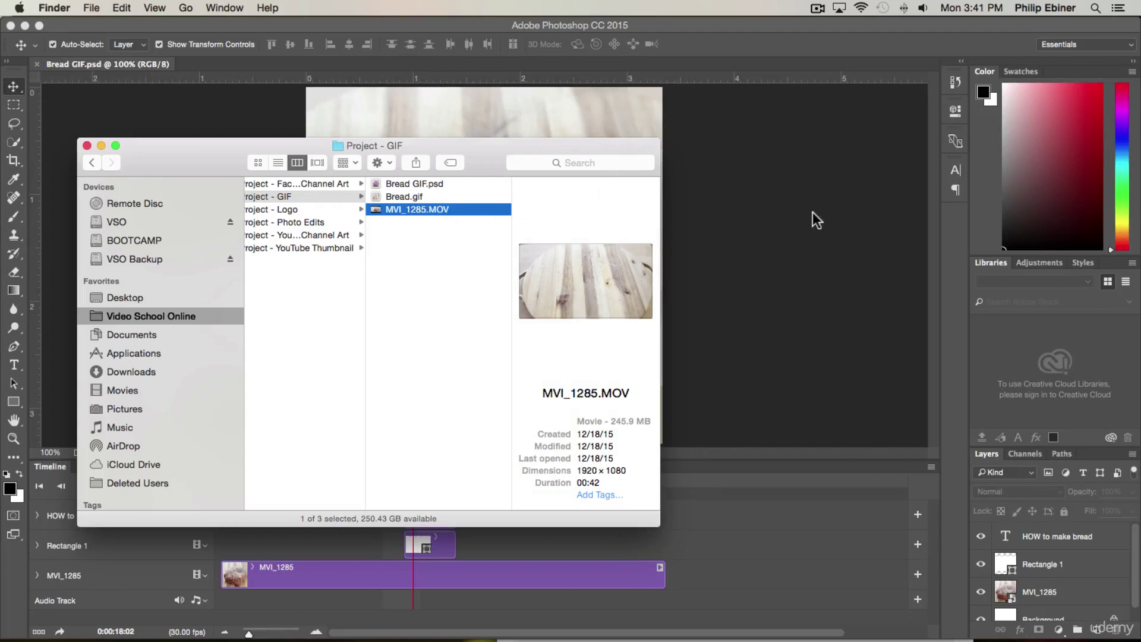
pyautogui.click(783, 208)
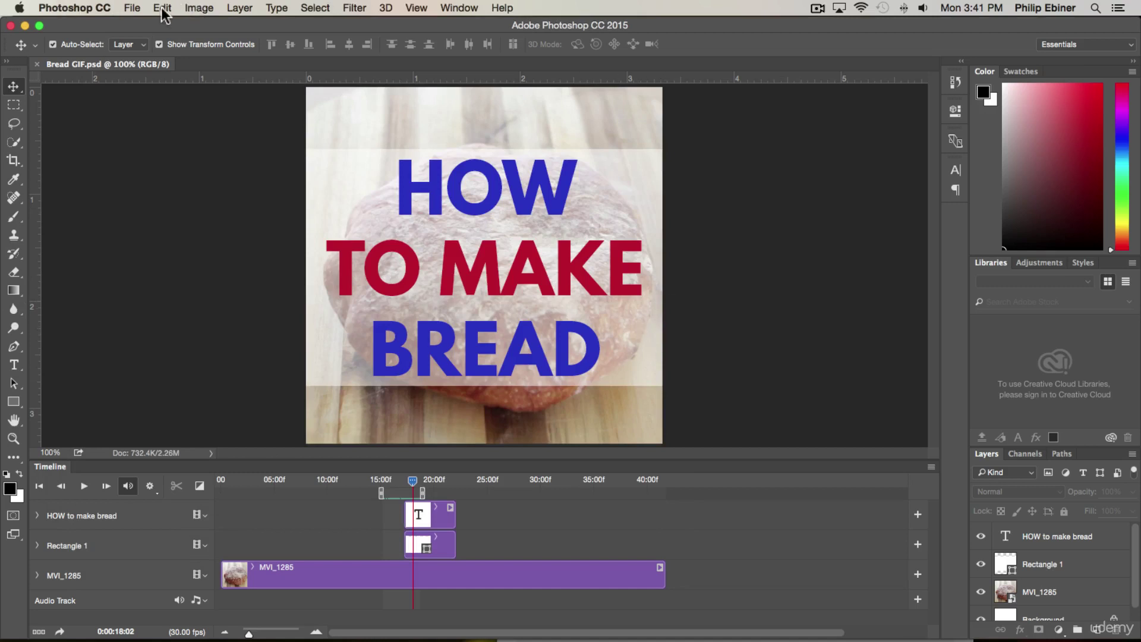
# Create a new white 500×500 pixel document named Untitled-1 through File > New
pyautogui.click(136, 9)
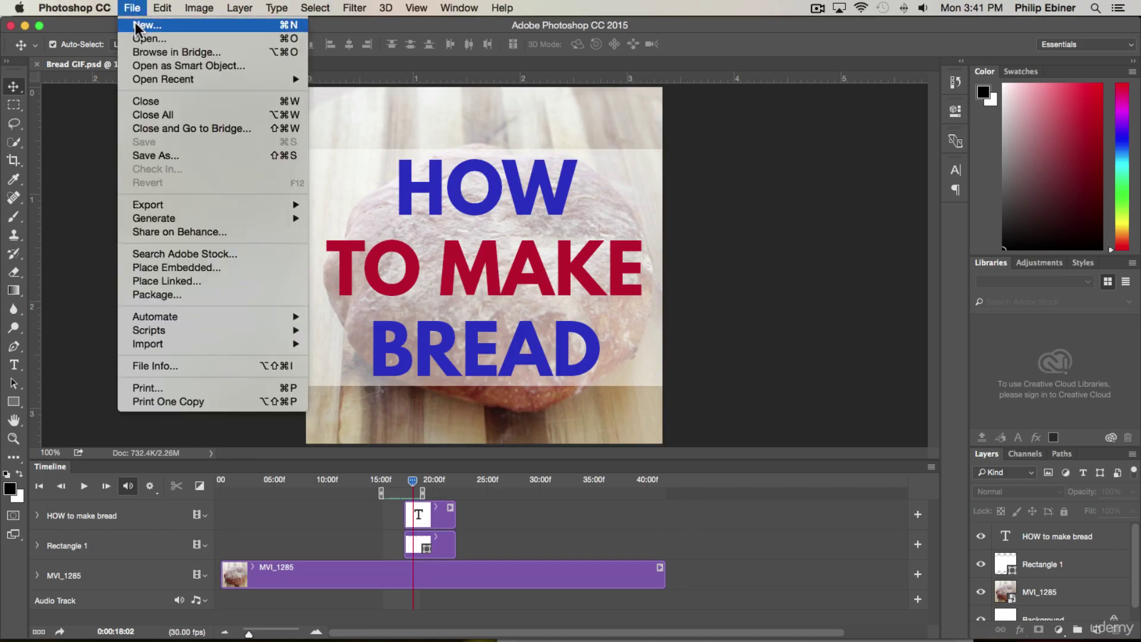
pyautogui.click(137, 25)
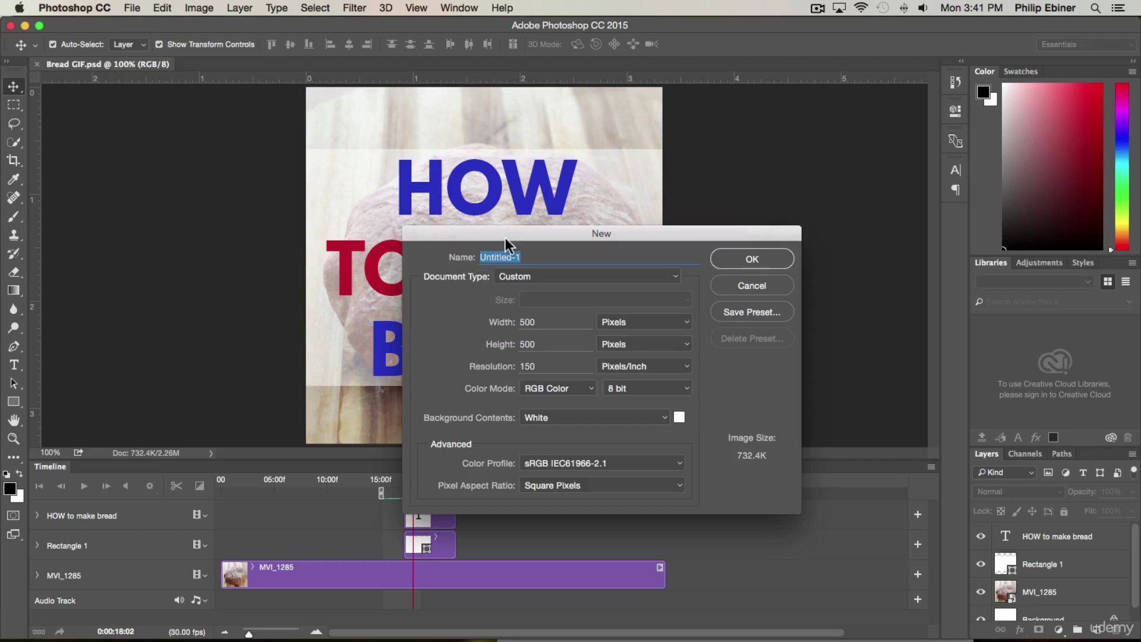
pyautogui.moveTo(505, 237); pyautogui.dragTo(425, 147)
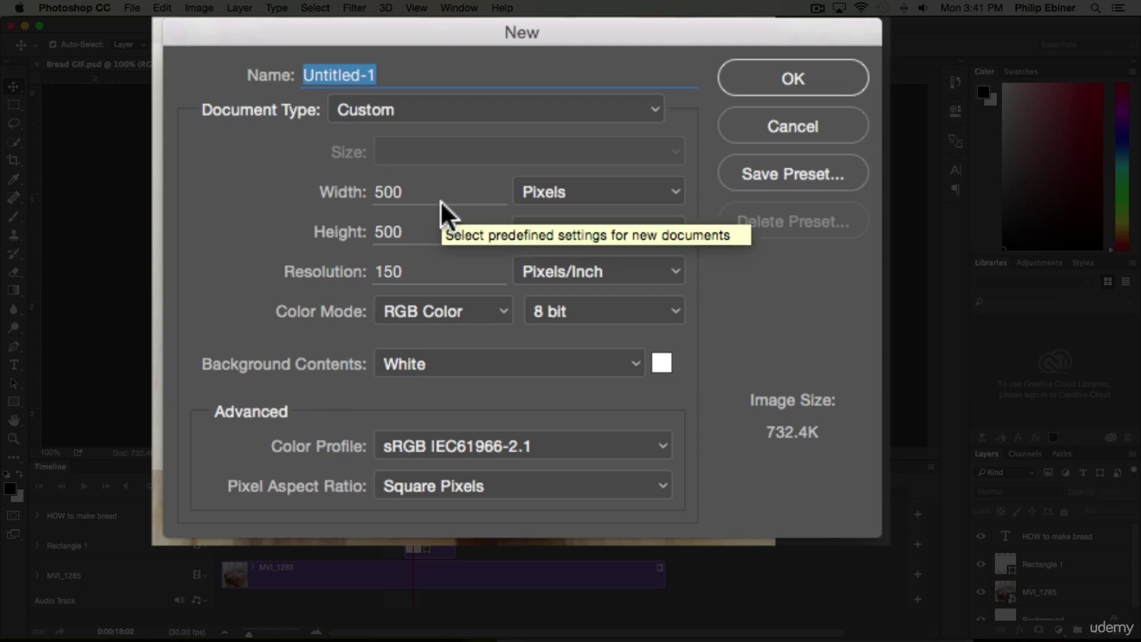
pyautogui.moveTo(431, 196); pyautogui.dragTo(335, 193)
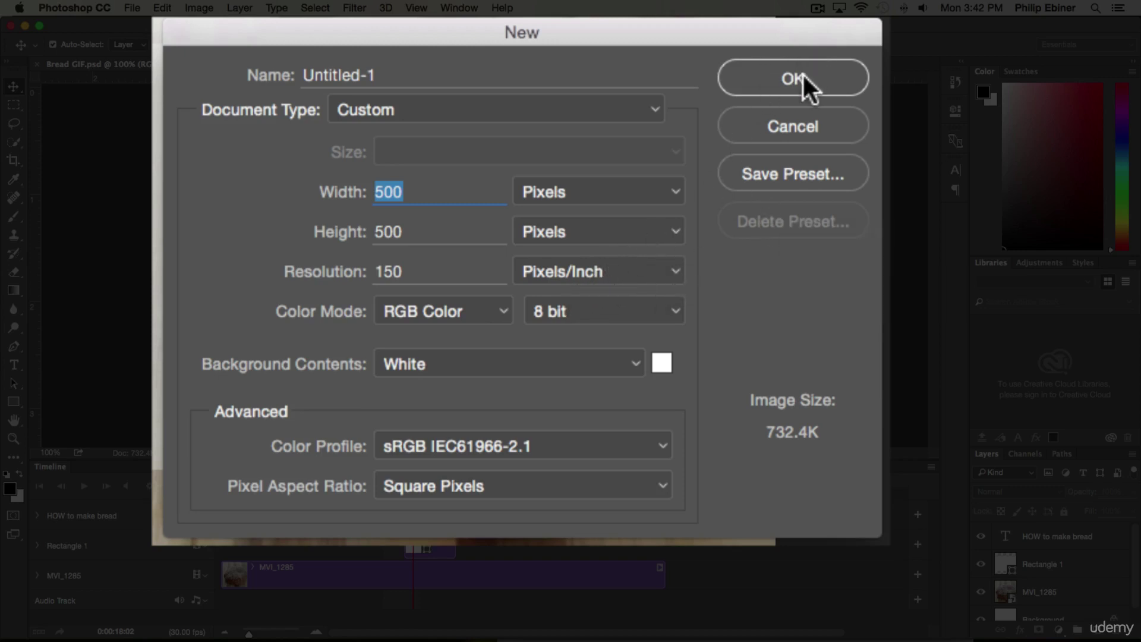
pyautogui.click(818, 75)
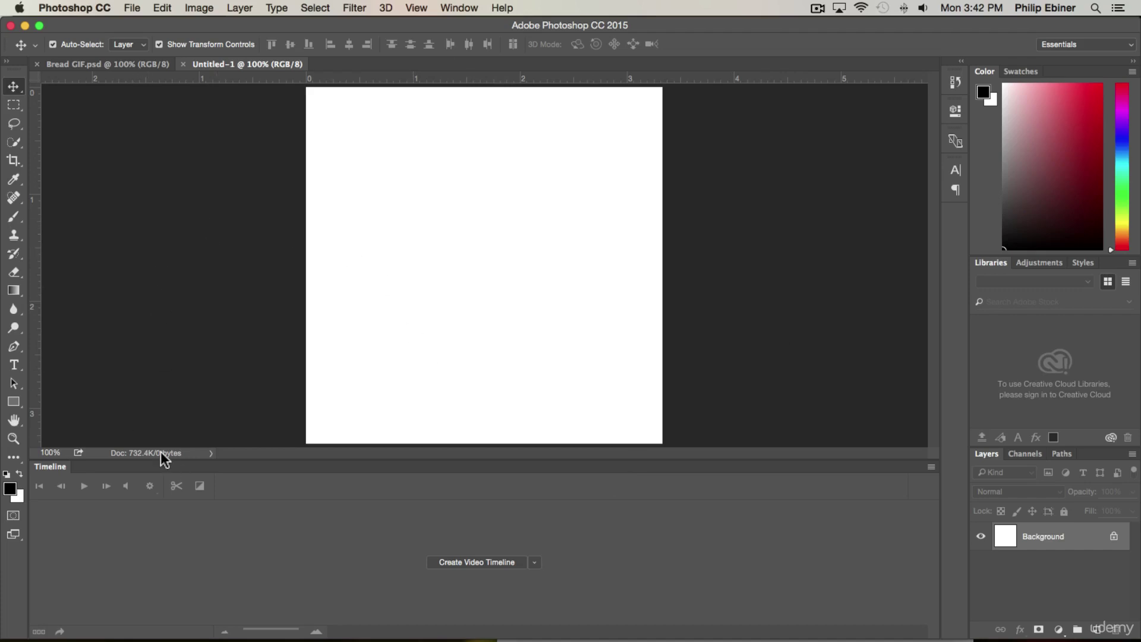
# Close the empty Timeline panel from its tab's context menu
pyautogui.rightClick(49, 466)
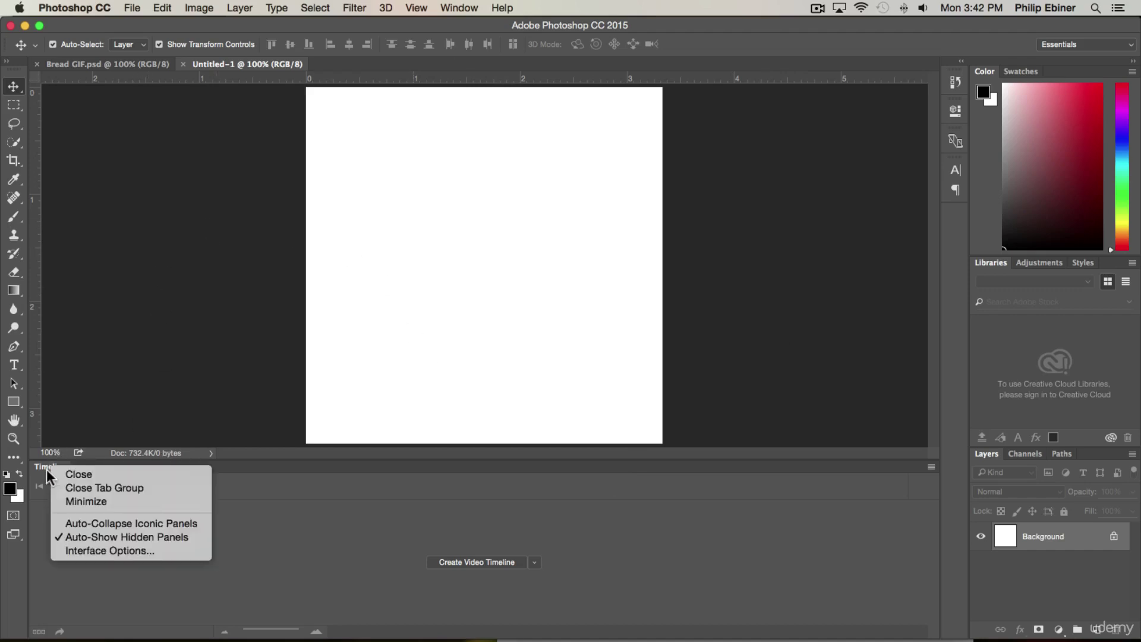
pyautogui.click(80, 474)
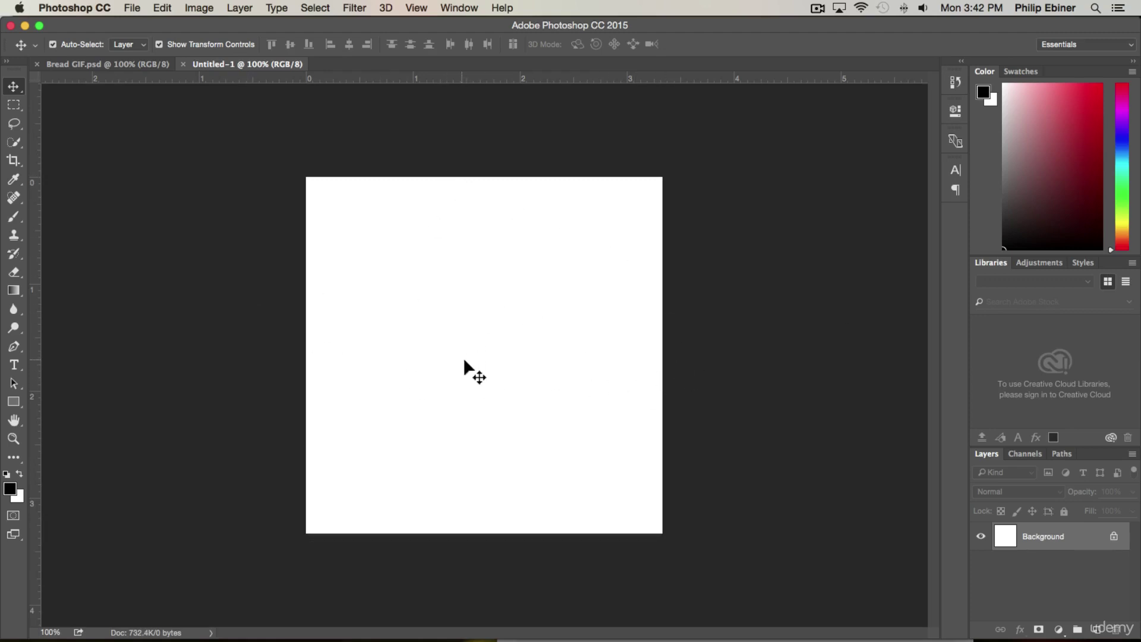
# Drag MVI_1285.MOV from Finder onto the Untitled-1 canvas as a new layer
pyautogui.press('super+Tab')
pyautogui.press('super+Tab')
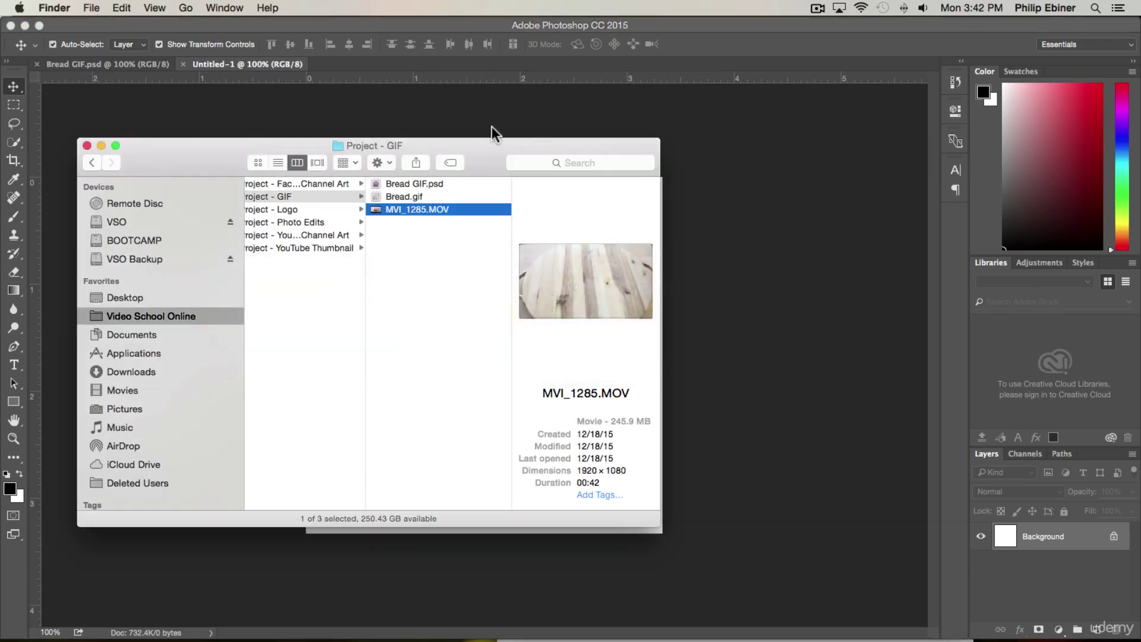
pyautogui.moveTo(479, 157); pyautogui.dragTo(963, 113)
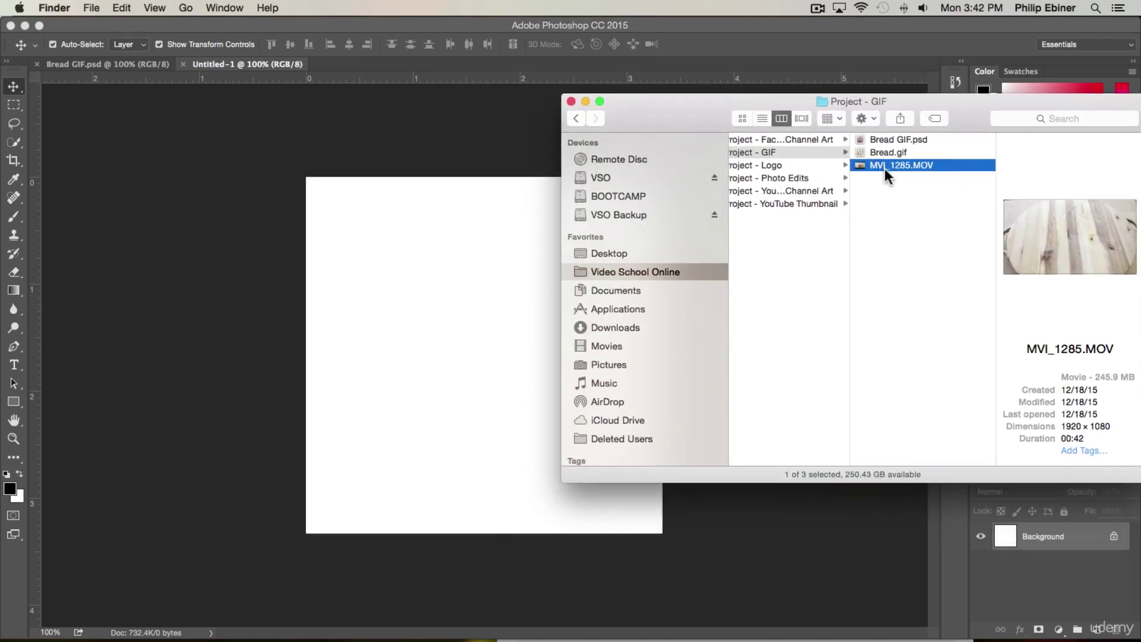
pyautogui.moveTo(897, 166); pyautogui.dragTo(301, 298)
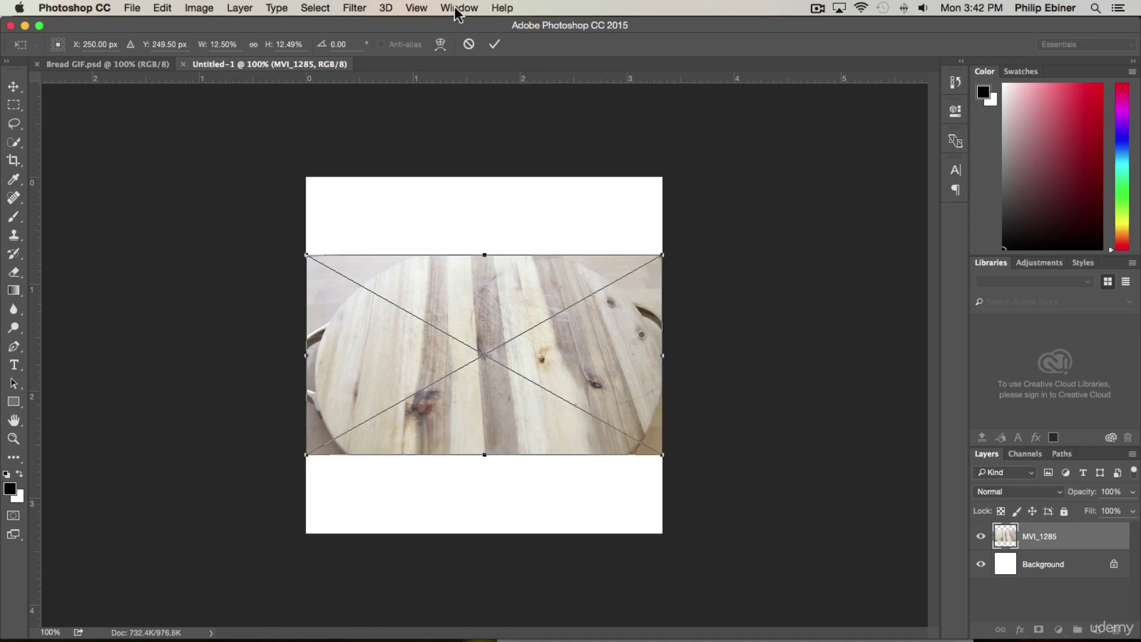
# Reshow the Timeline panel, commit the placed MVI_1285 video, and create a video timeline
pyautogui.click(458, 8)
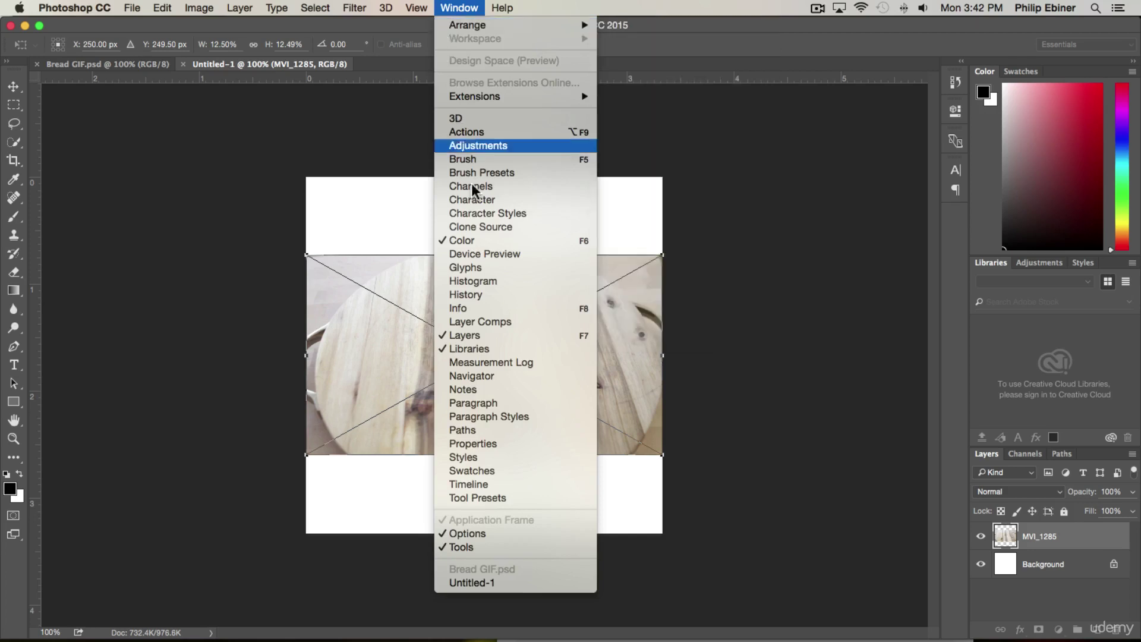
pyautogui.click(481, 484)
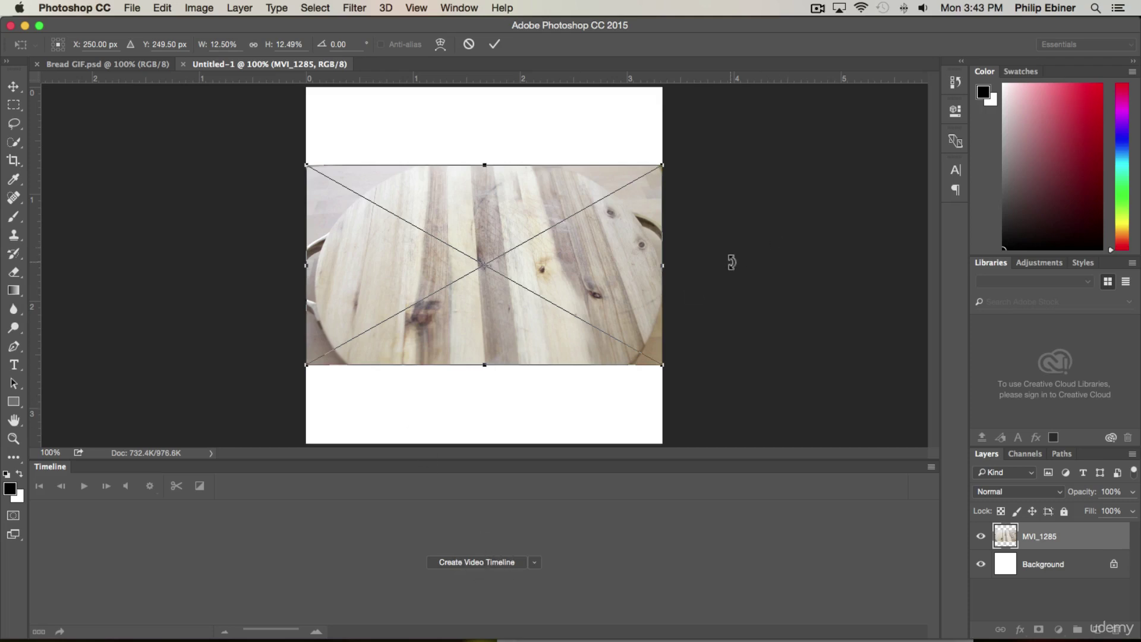
pyautogui.press('Return')
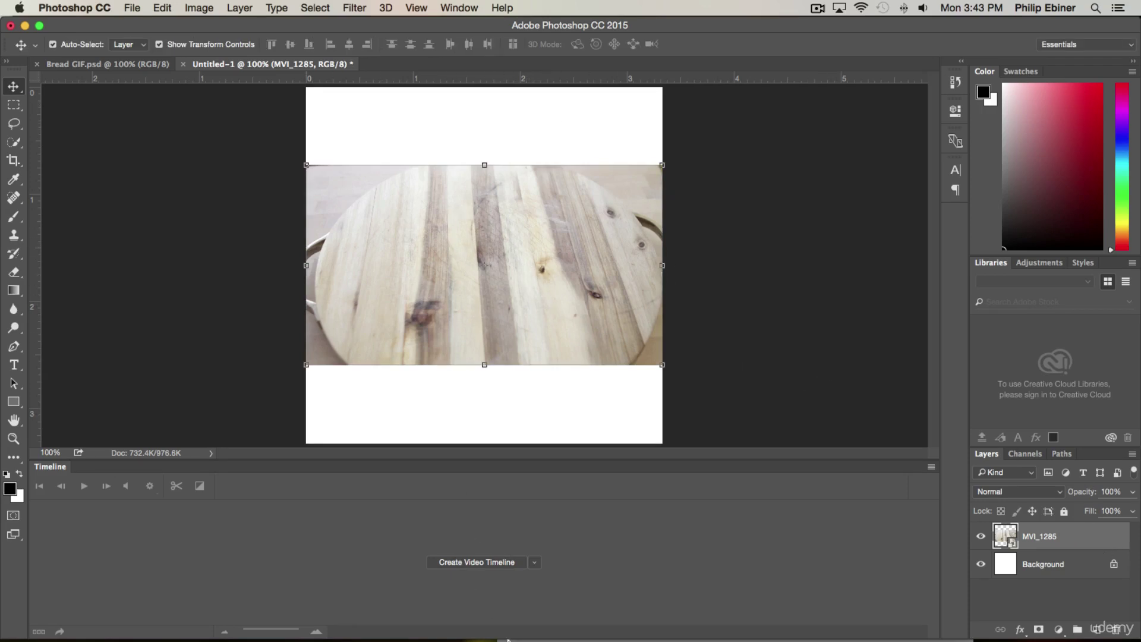
pyautogui.click(473, 561)
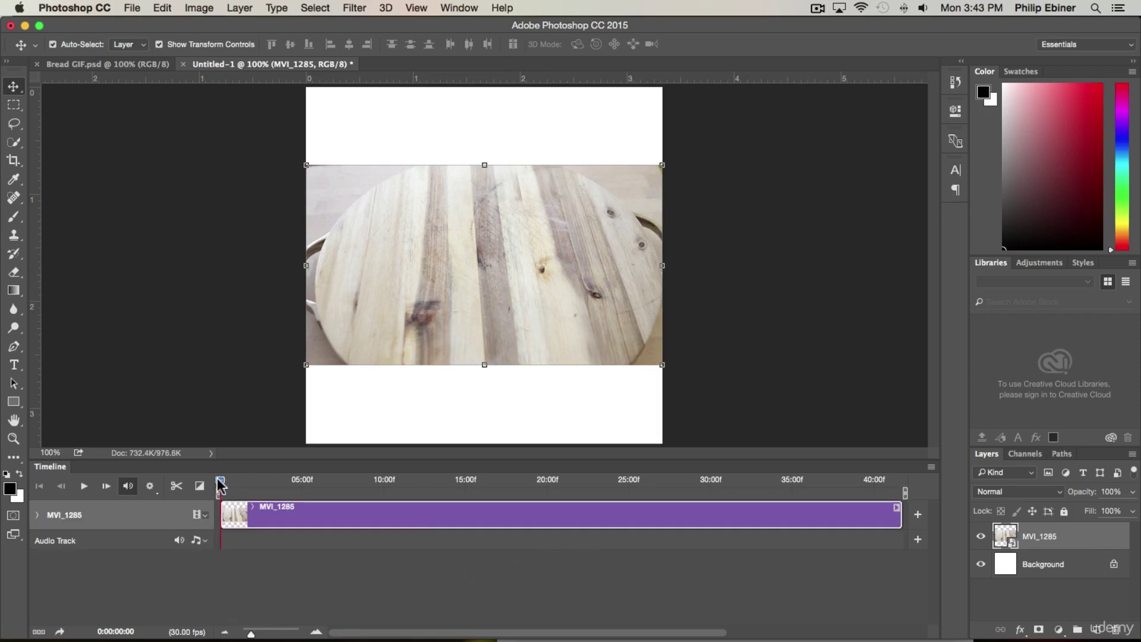
# Scrub to a bread frame and scale the video to about 22.5%, filling the canvas height with the loaf centred
pyautogui.moveTo(220, 485); pyautogui.dragTo(722, 485)
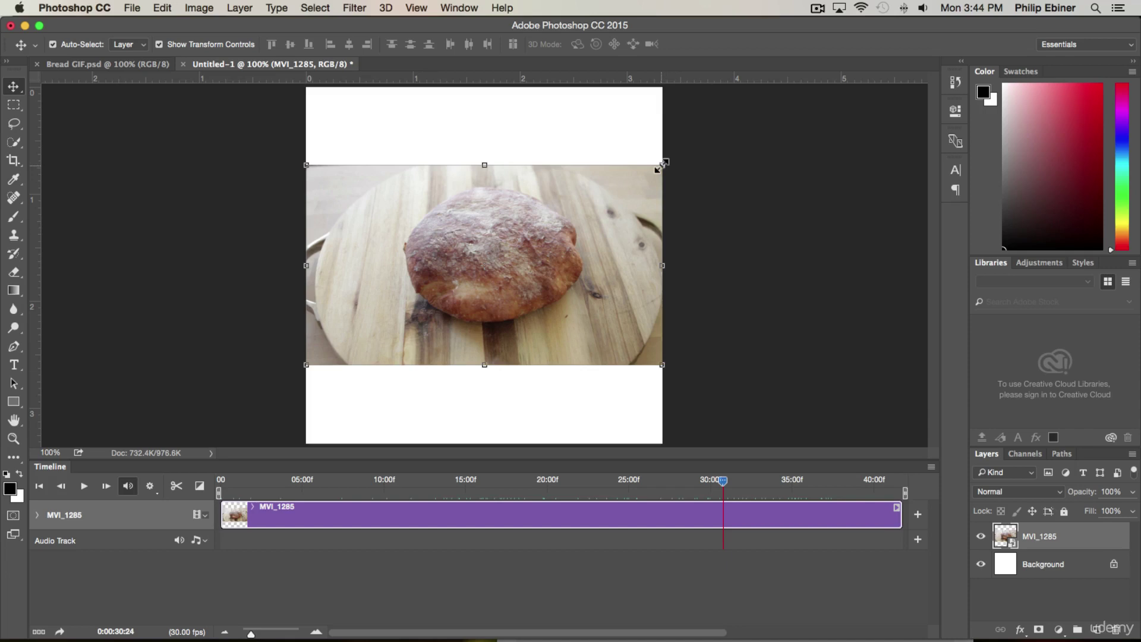
pyautogui.moveTo(664, 164); pyautogui.dragTo(812, 106)
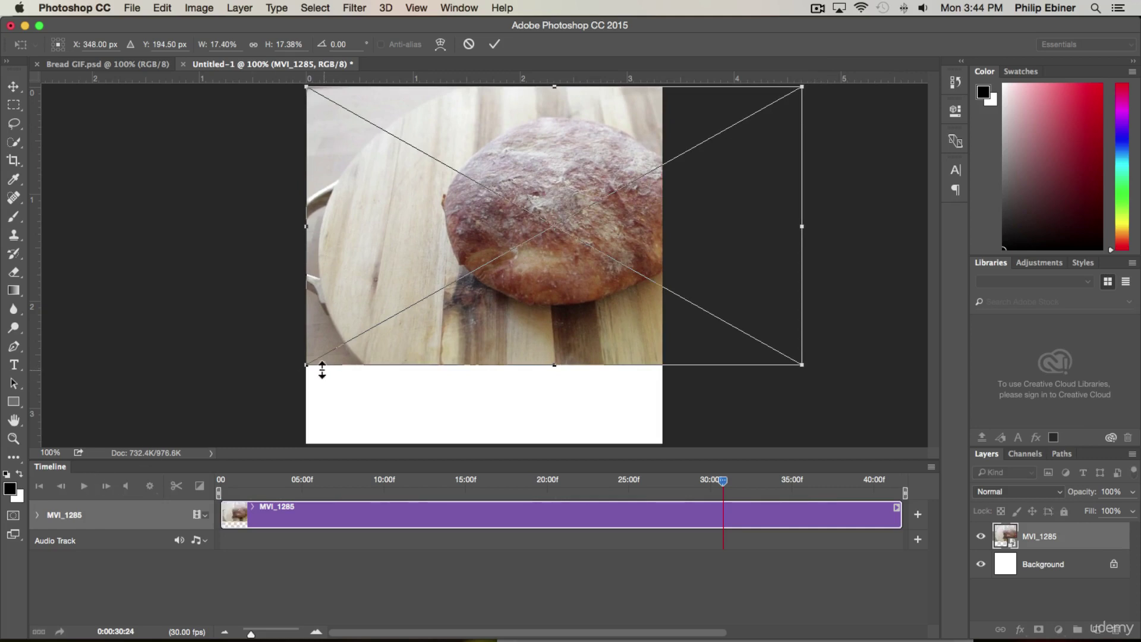
pyautogui.moveTo(316, 368); pyautogui.dragTo(161, 446)
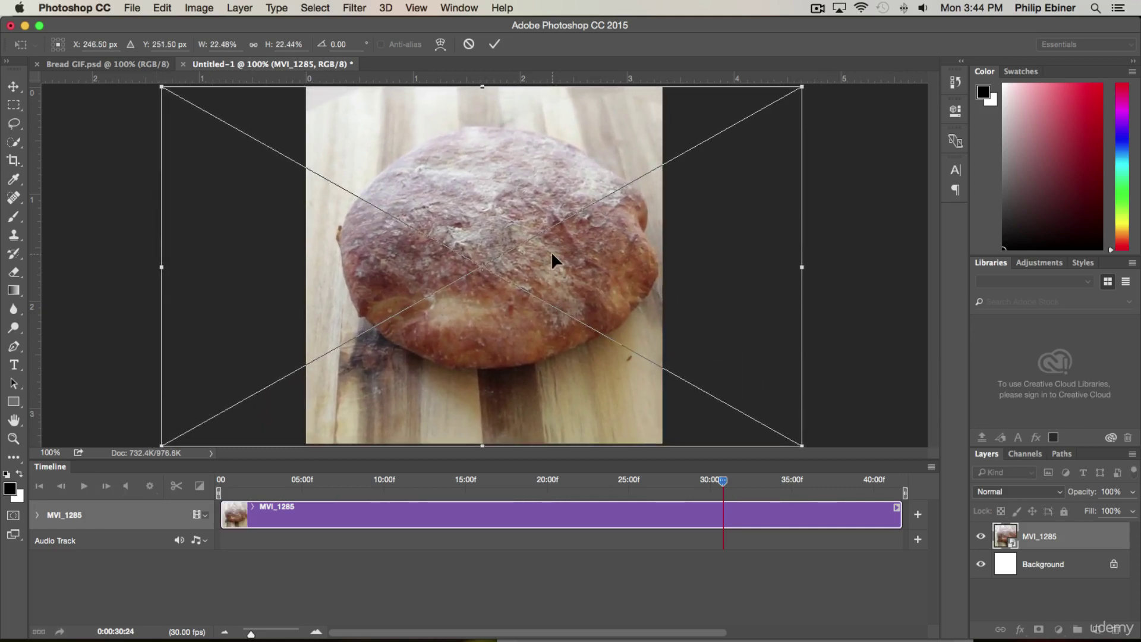
pyautogui.moveTo(551, 254); pyautogui.dragTo(543, 253)
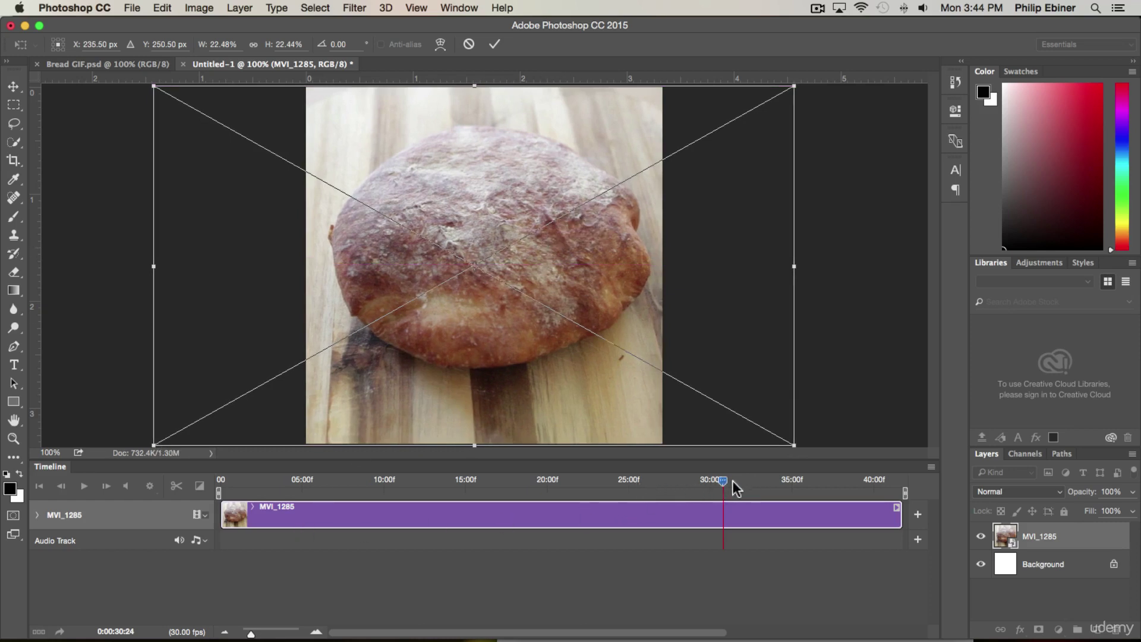
# Commit the transform and trim the timeline work area to about 15:00f–18:06f
pyautogui.press('Return')
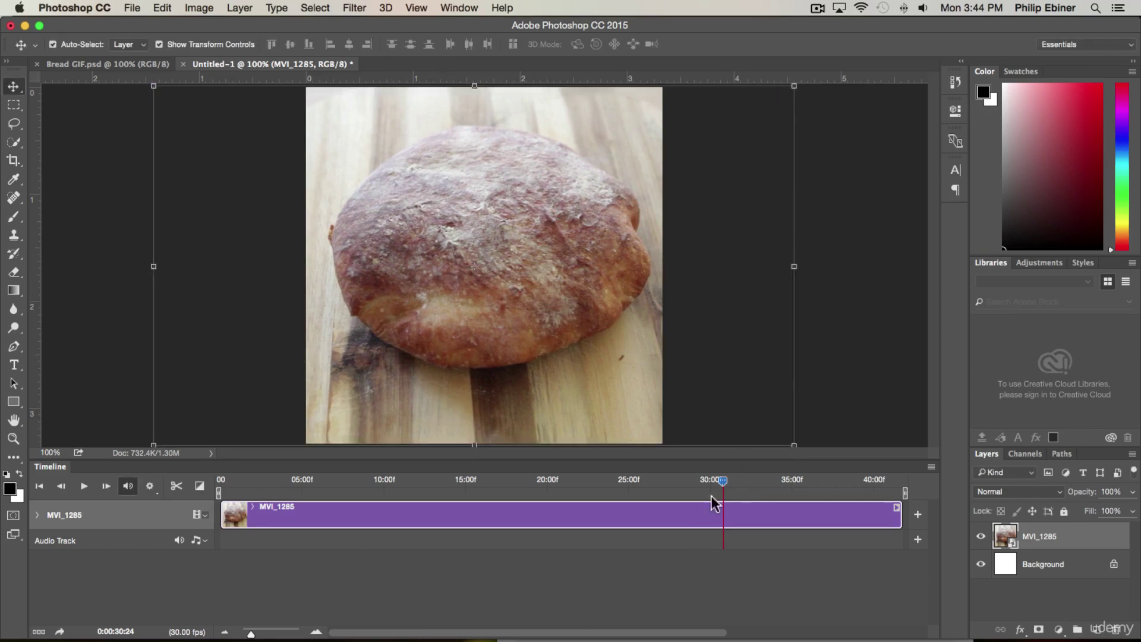
pyautogui.moveTo(723, 481); pyautogui.dragTo(644, 482)
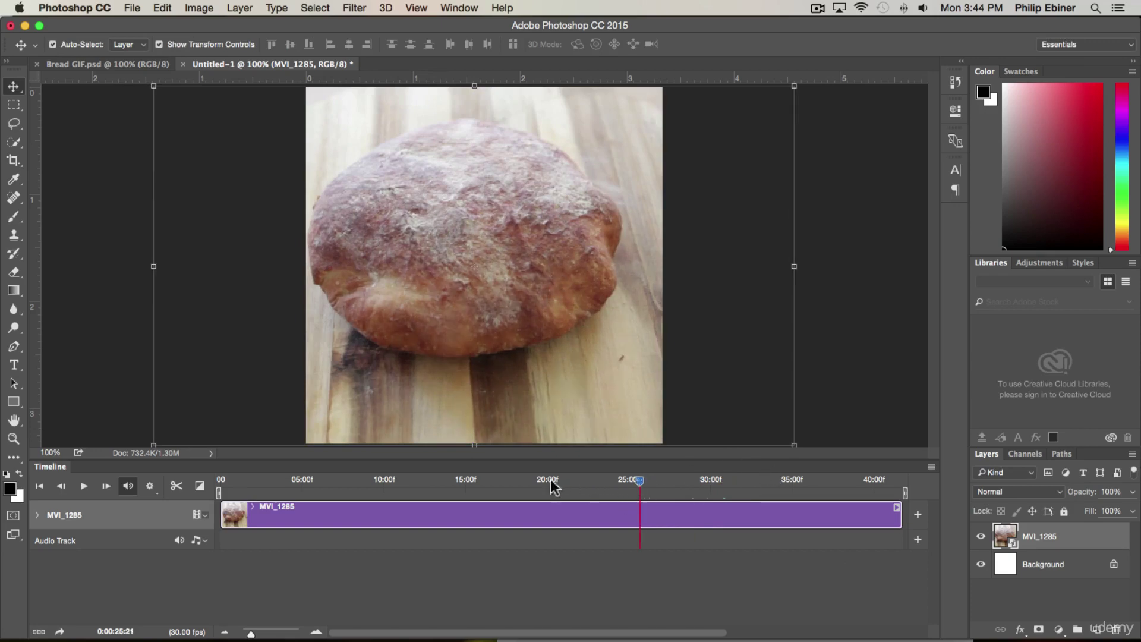
pyautogui.moveTo(551, 483); pyautogui.dragTo(472, 482)
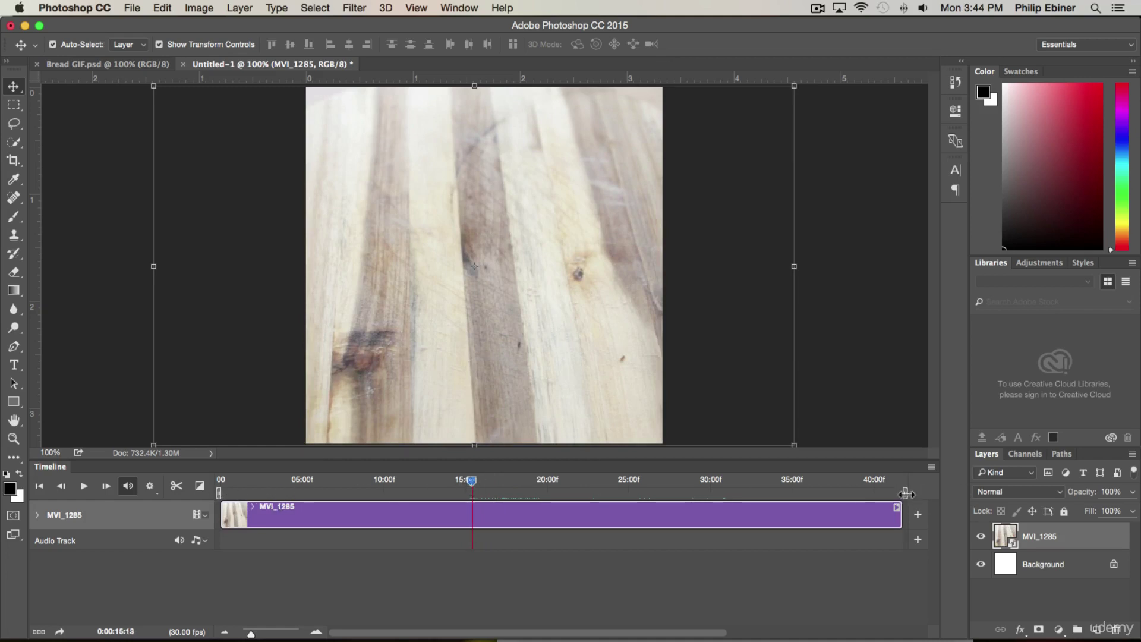
pyautogui.moveTo(218, 494); pyautogui.dragTo(518, 480)
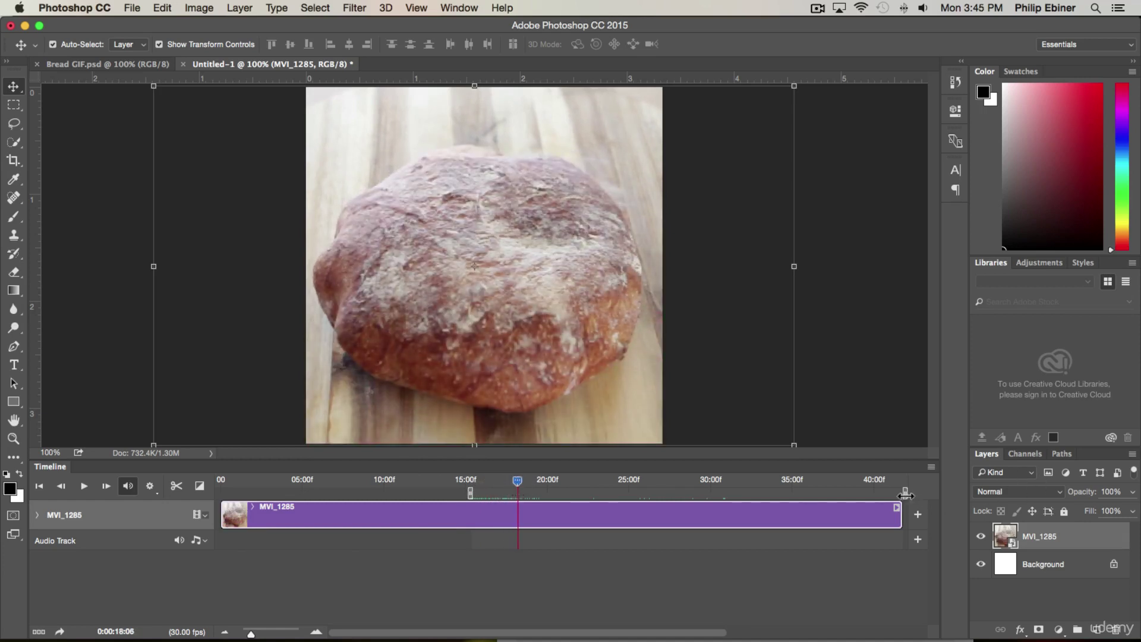
pyautogui.moveTo(904, 495); pyautogui.dragTo(467, 492)
pyautogui.click(85, 489)
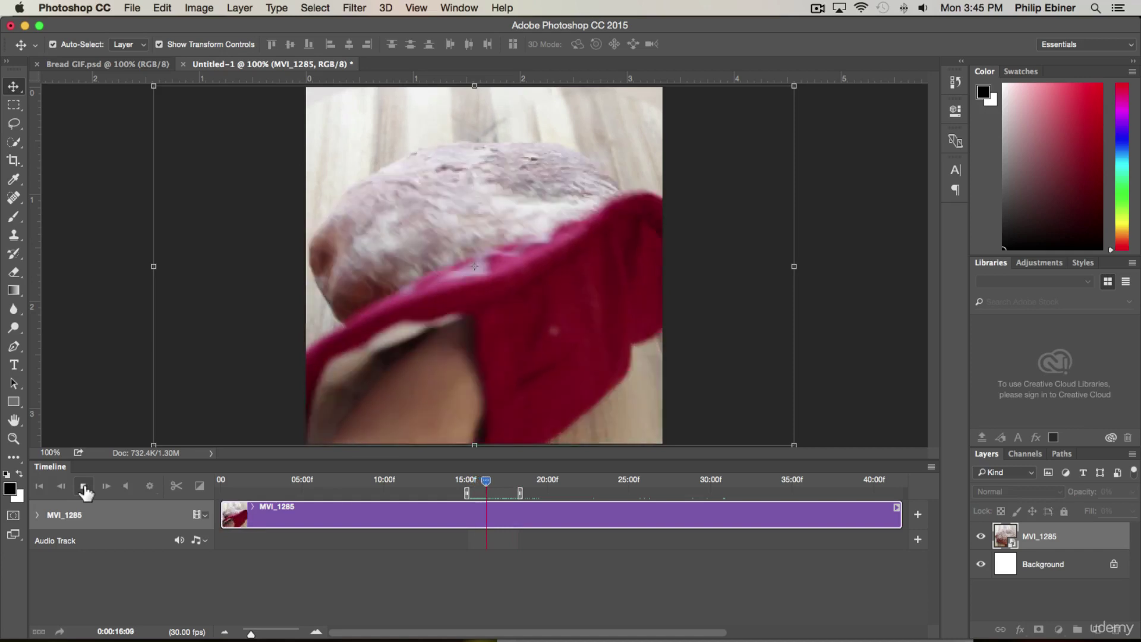
pyautogui.press('XF86AudioMute')
pyautogui.click(149, 486)
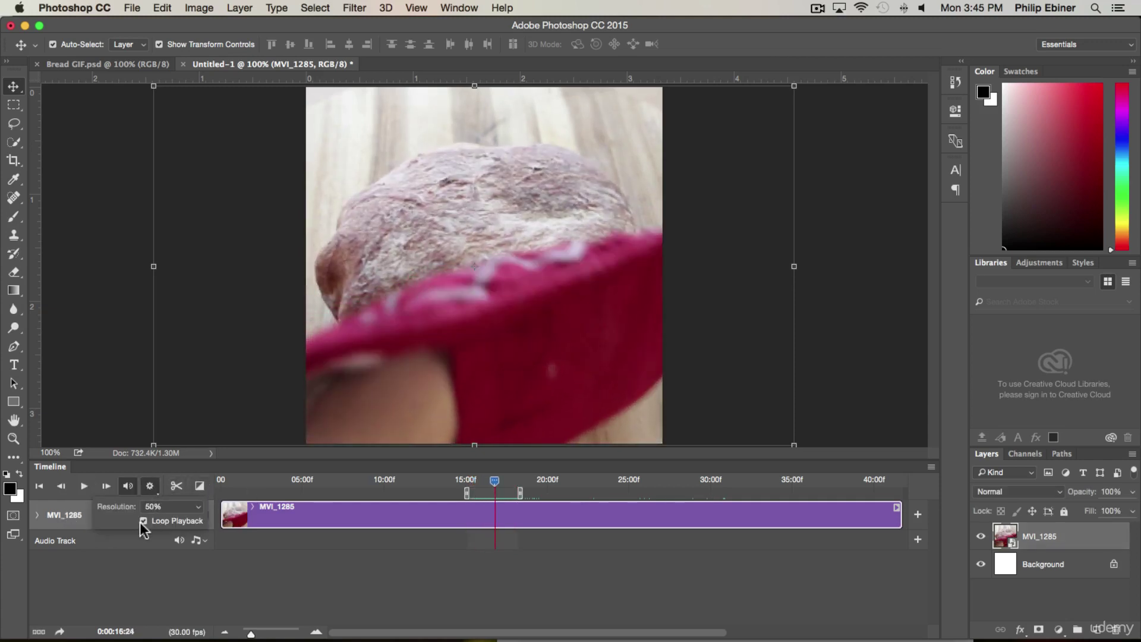
pyautogui.click(159, 506)
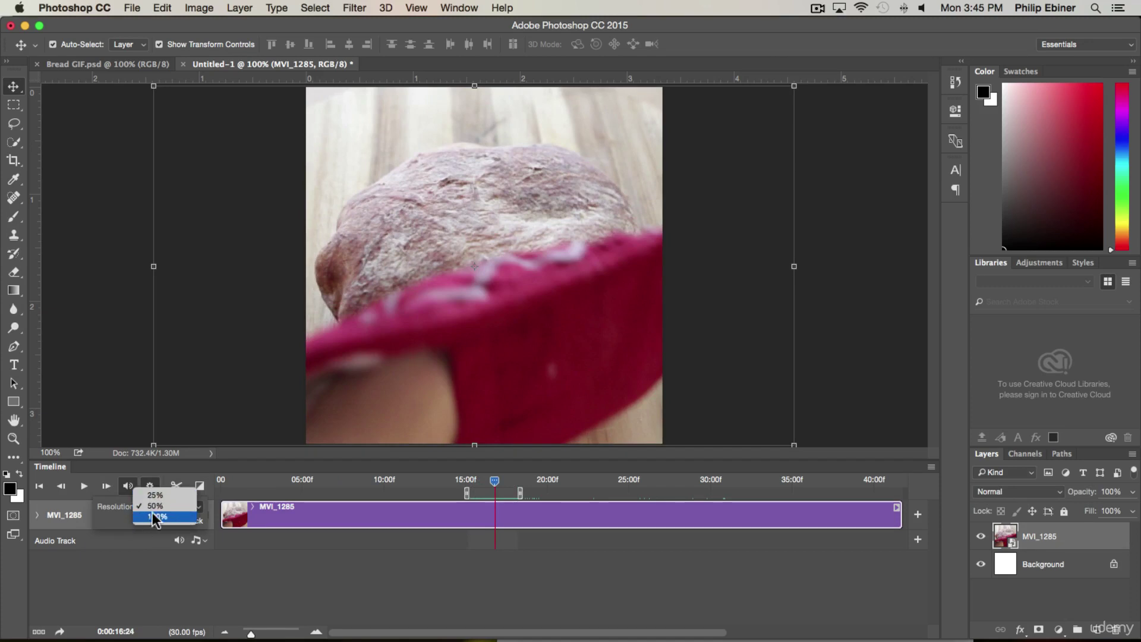
pyautogui.click(306, 565)
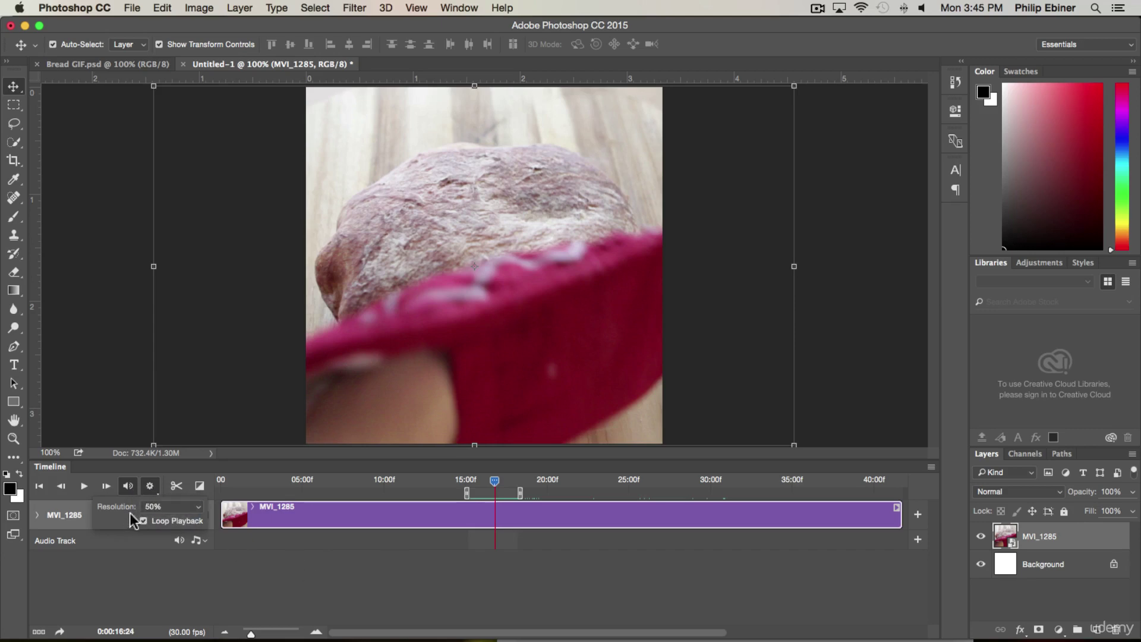
pyautogui.click(84, 486)
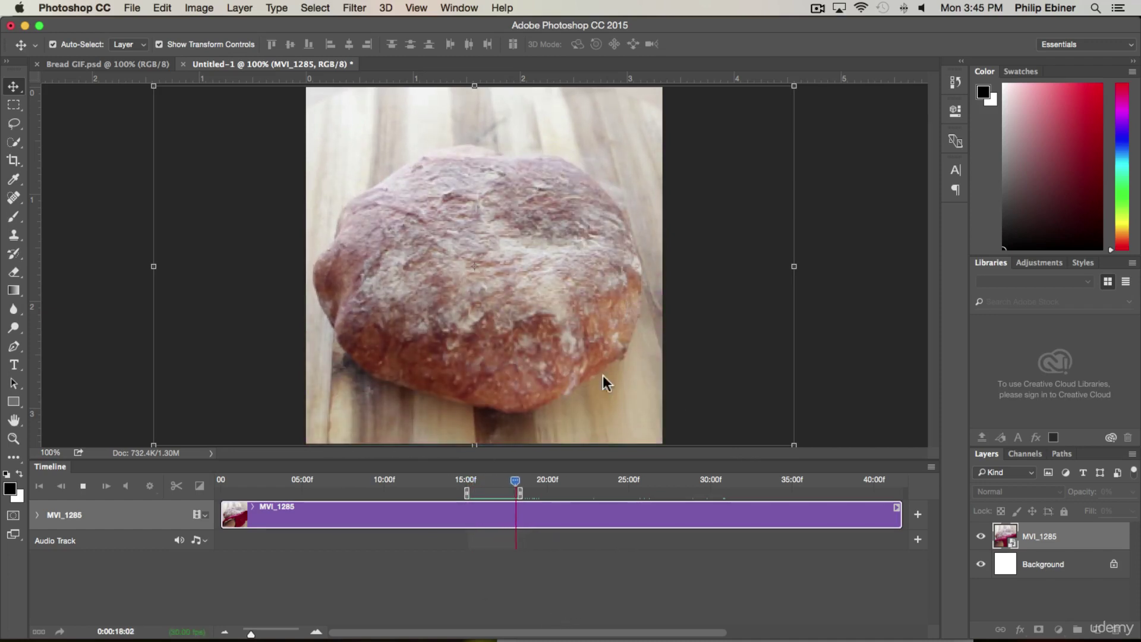
pyautogui.press('space')
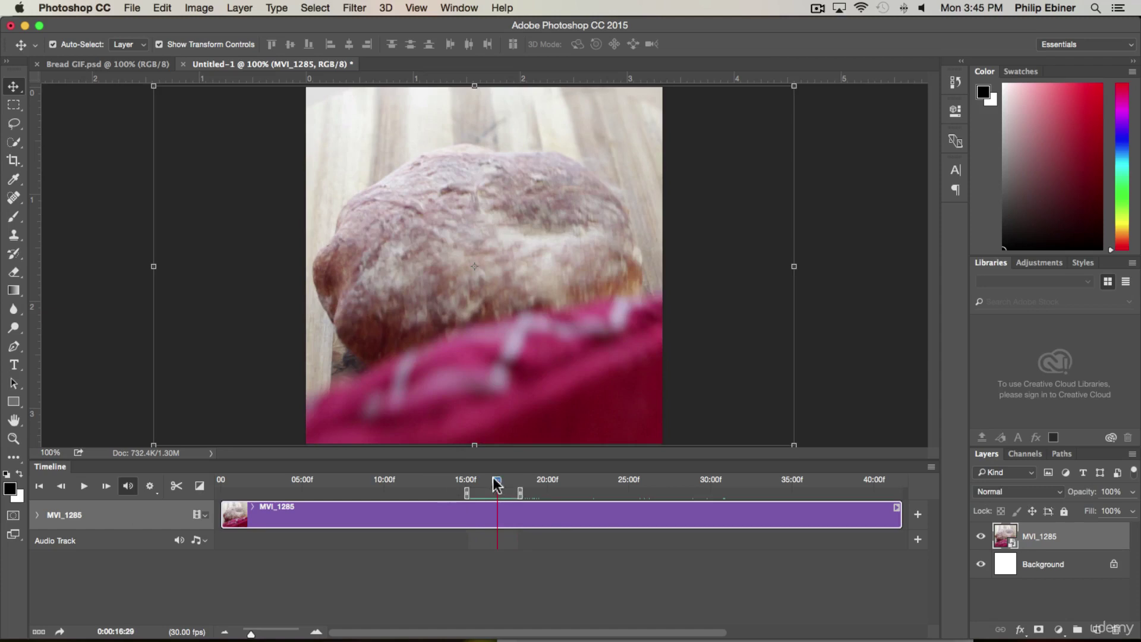
pyautogui.moveTo(496, 481)
pyautogui.mouseDown()
pyautogui.moveTo(519, 481)
pyautogui.moveTo(463, 480)
pyautogui.moveTo(521, 479)
pyautogui.moveTo(486, 480)
pyautogui.mouseUp()
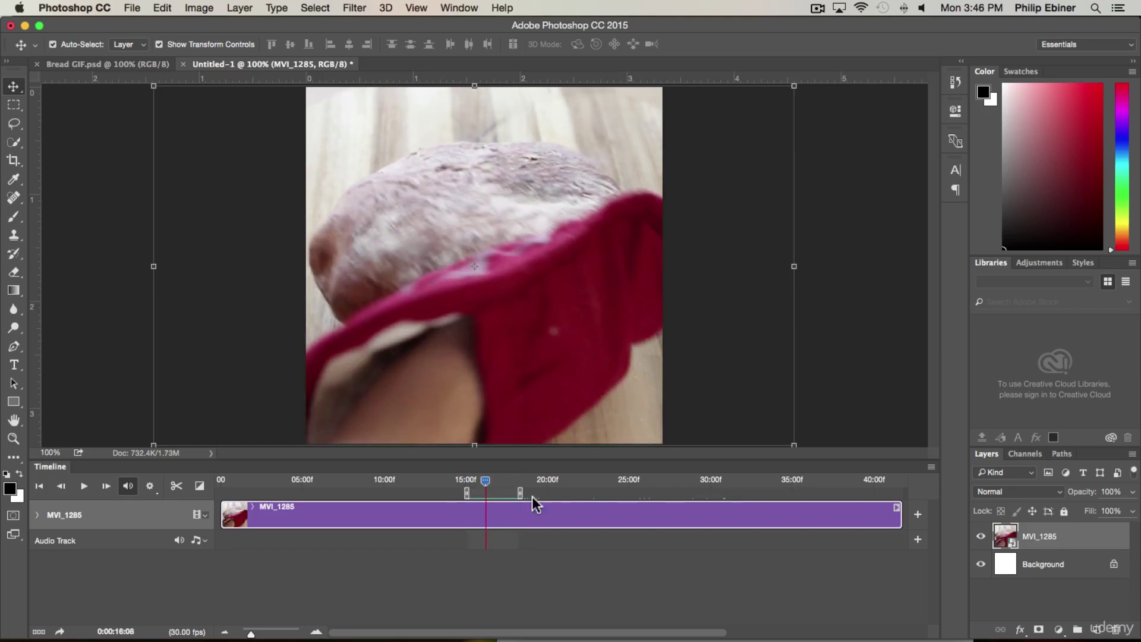